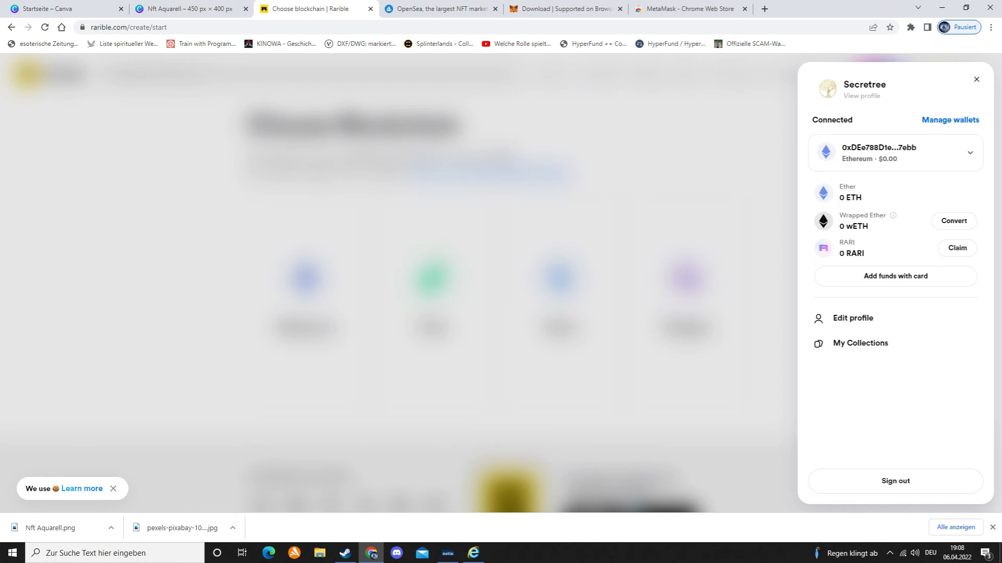
- Start a single item on the Ethereum blockchain and upload the Nft Aquarell image from Downloads
click(976, 79)
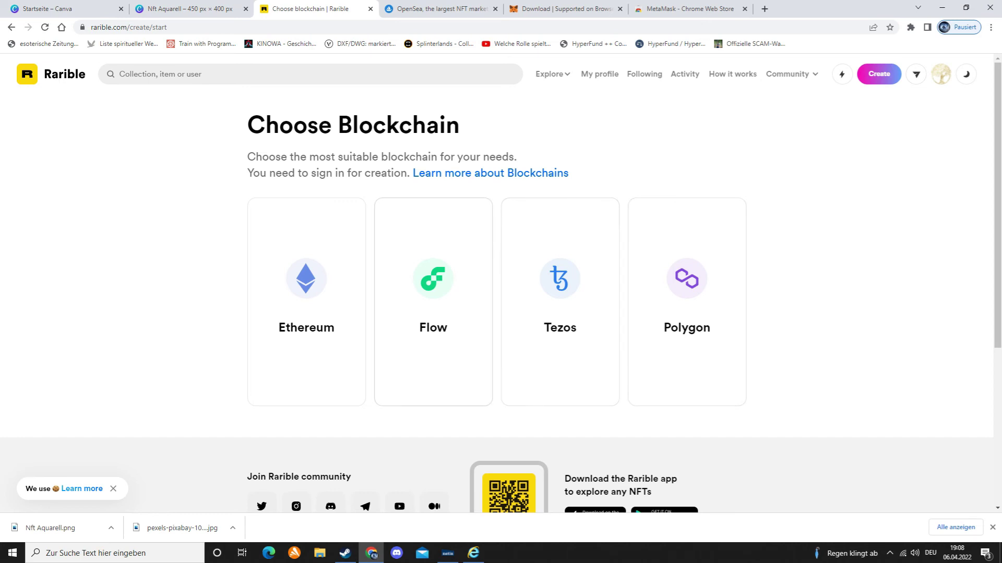
click(306, 292)
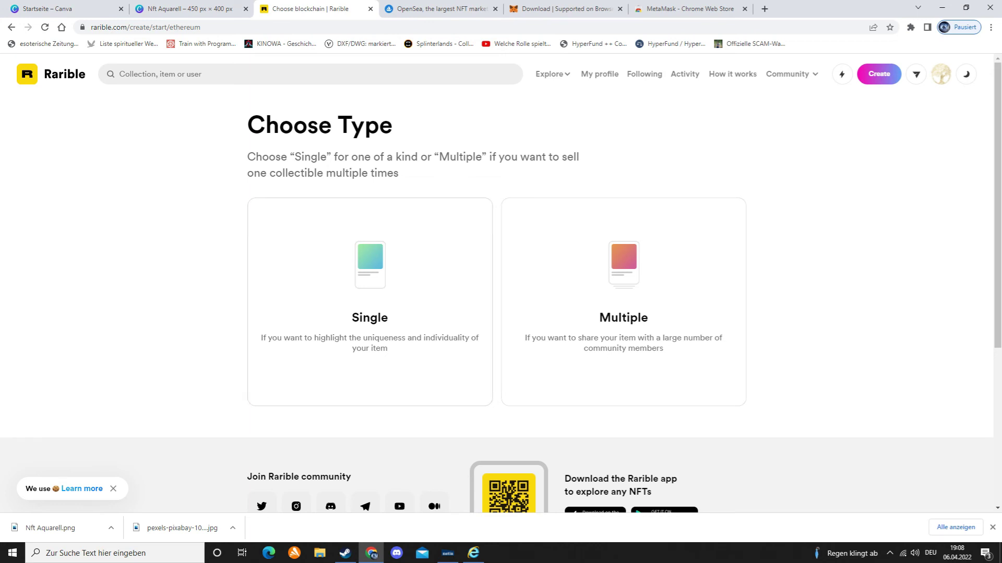
click(370, 301)
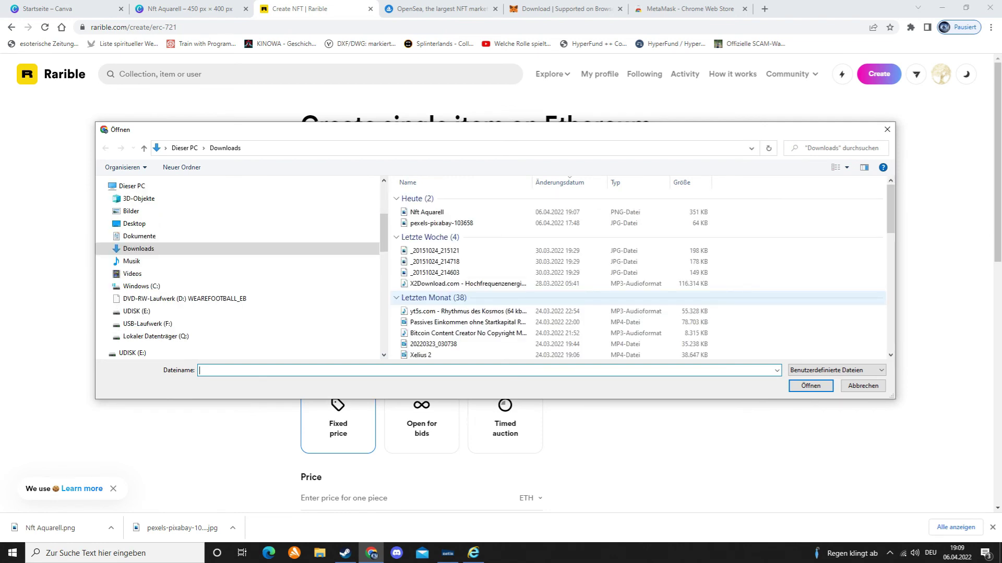
double_click(427, 212)
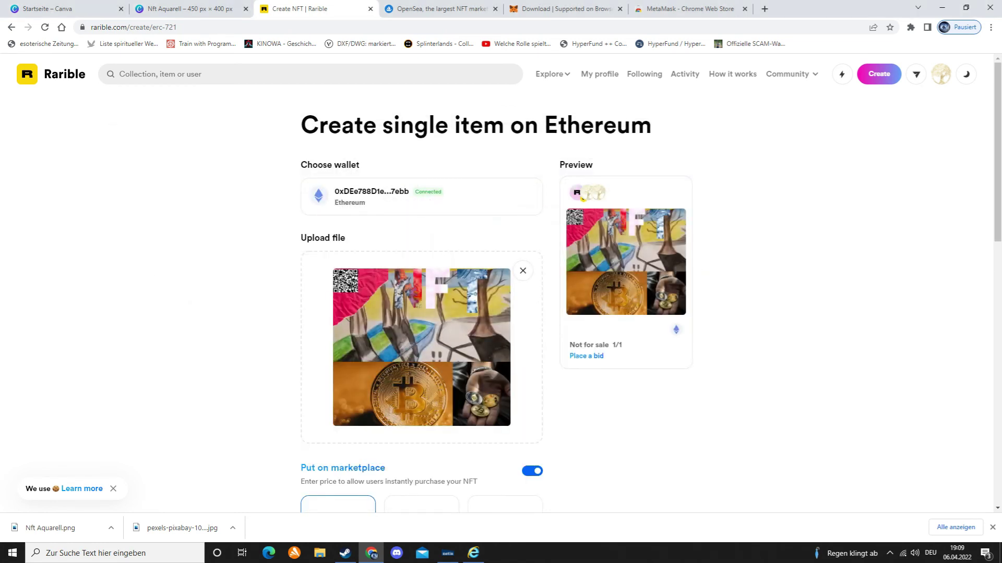
- Compare the marketplace sale types and set the NFT to Open for bids
scroll(501, 282, down, 4)
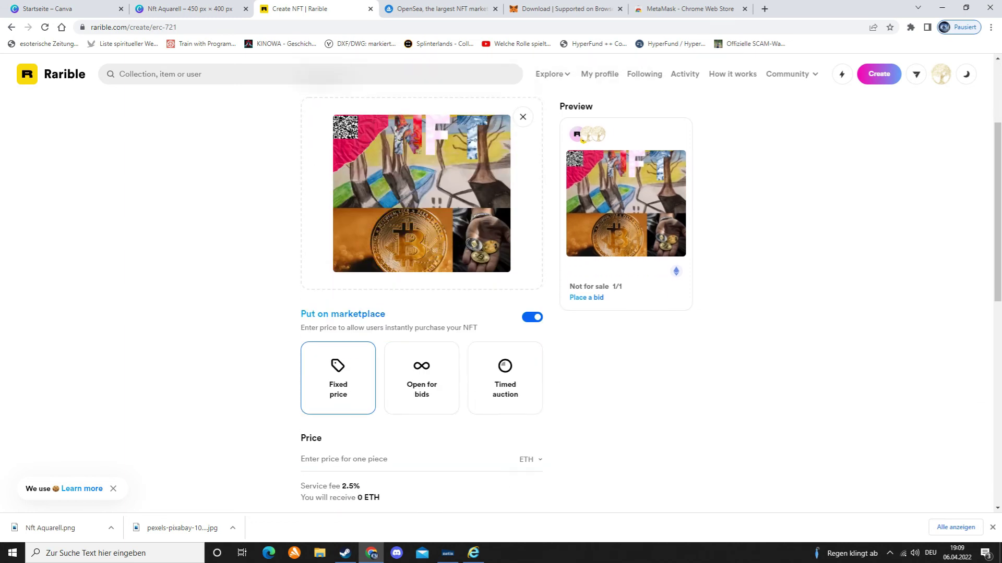
scroll(501, 281, down, 1)
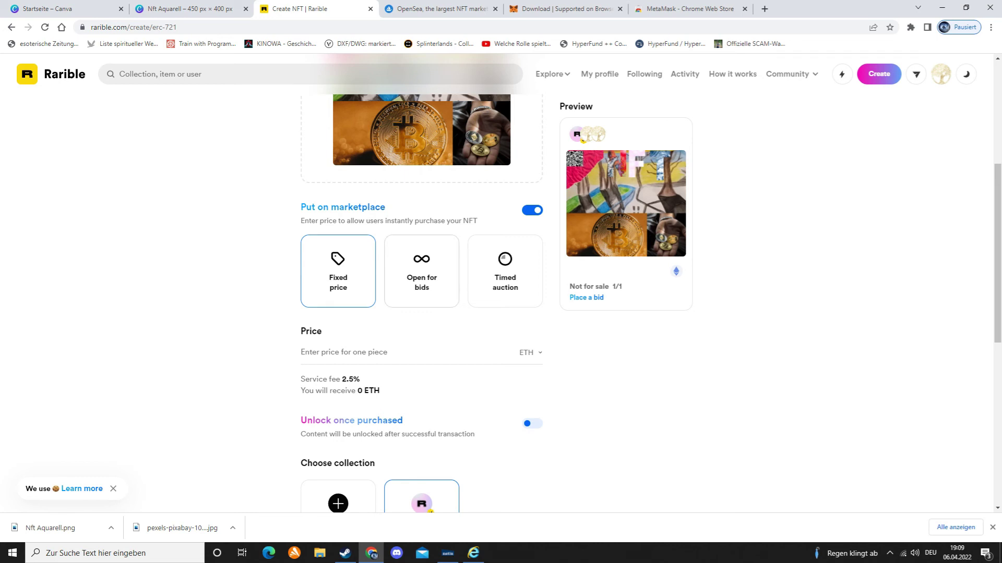
click(422, 271)
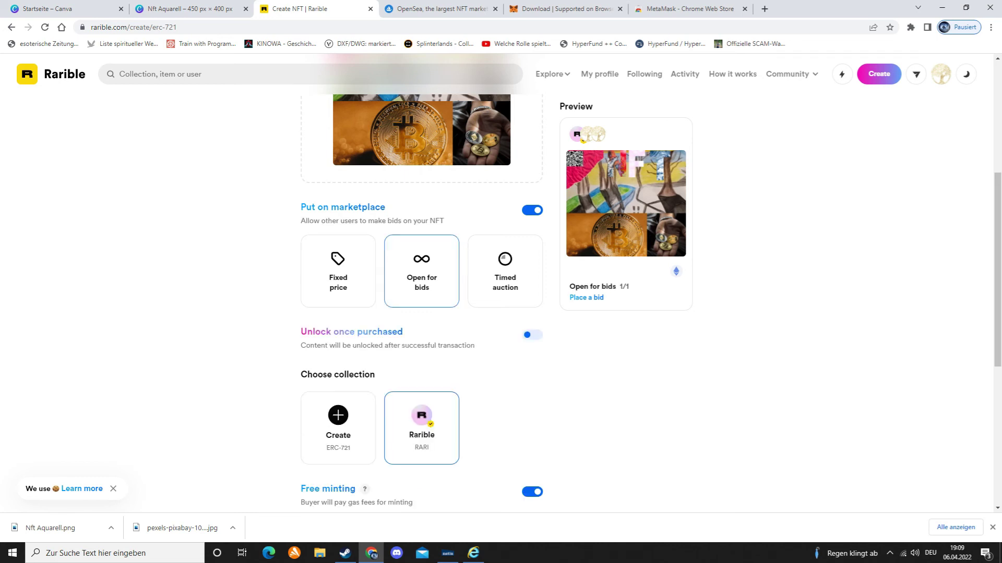
click(505, 271)
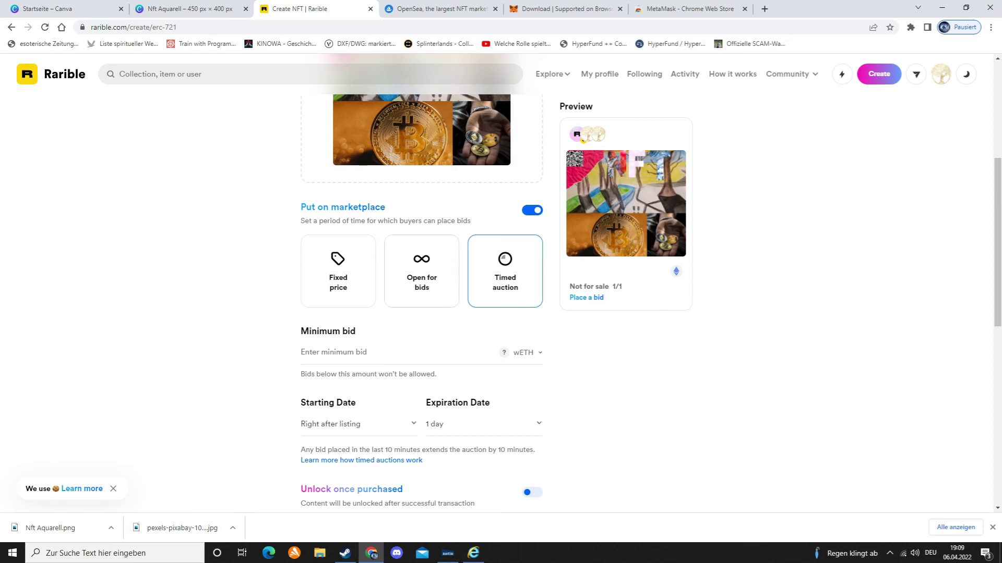
click(421, 272)
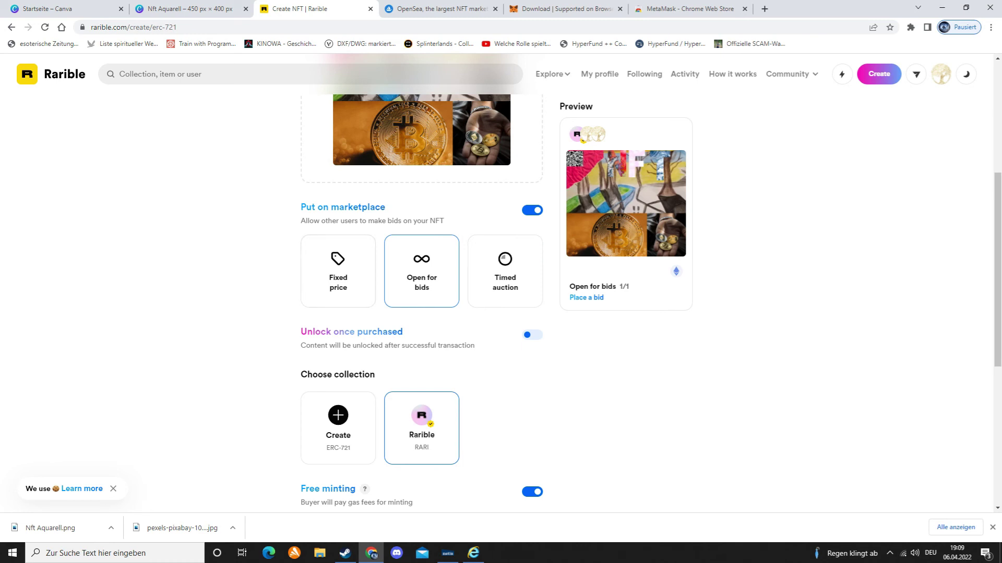
- Name the item "NFT Collection Forest"
scroll(421, 303, down, 2)
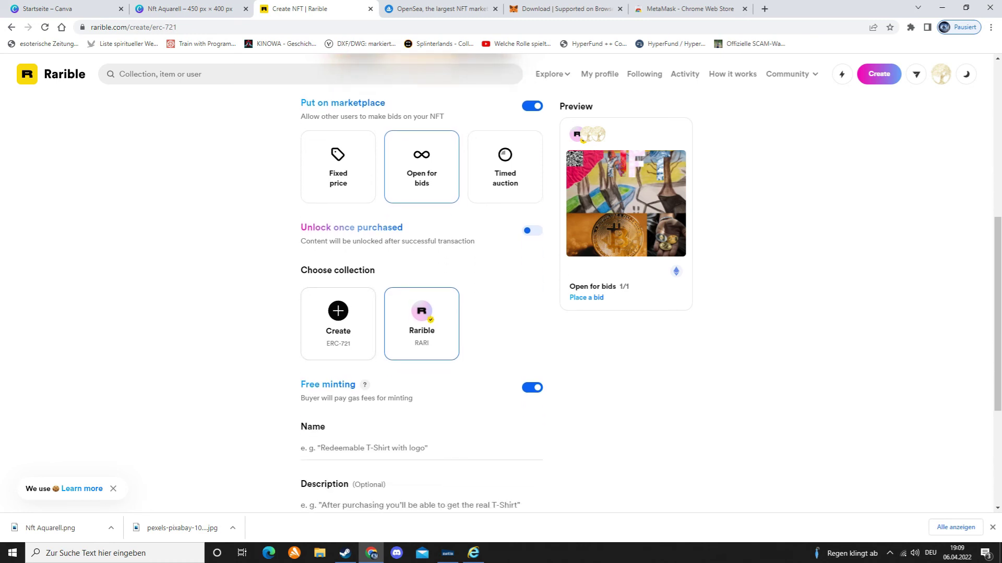
scroll(422, 303, down, 1)
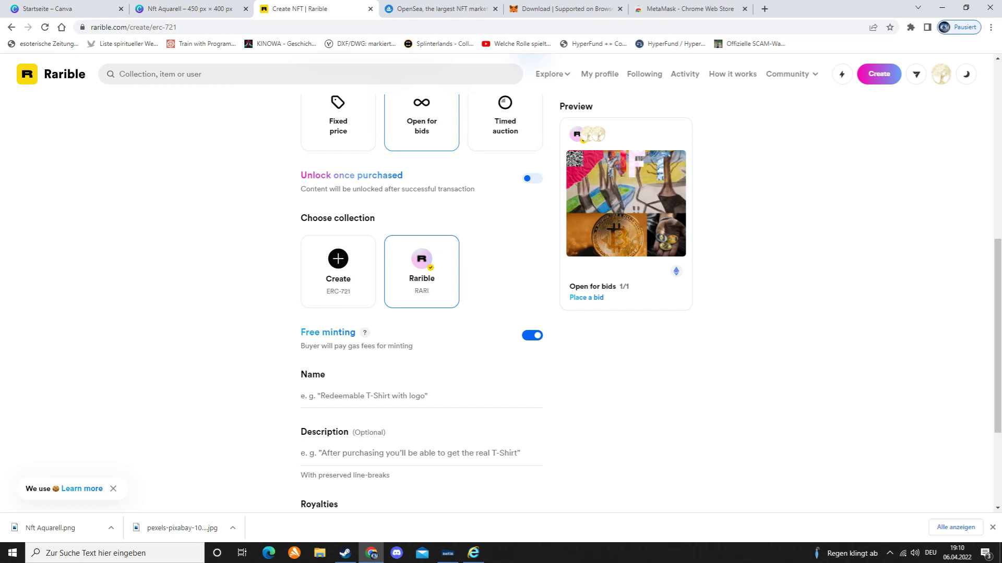
scroll(422, 303, down, 2)
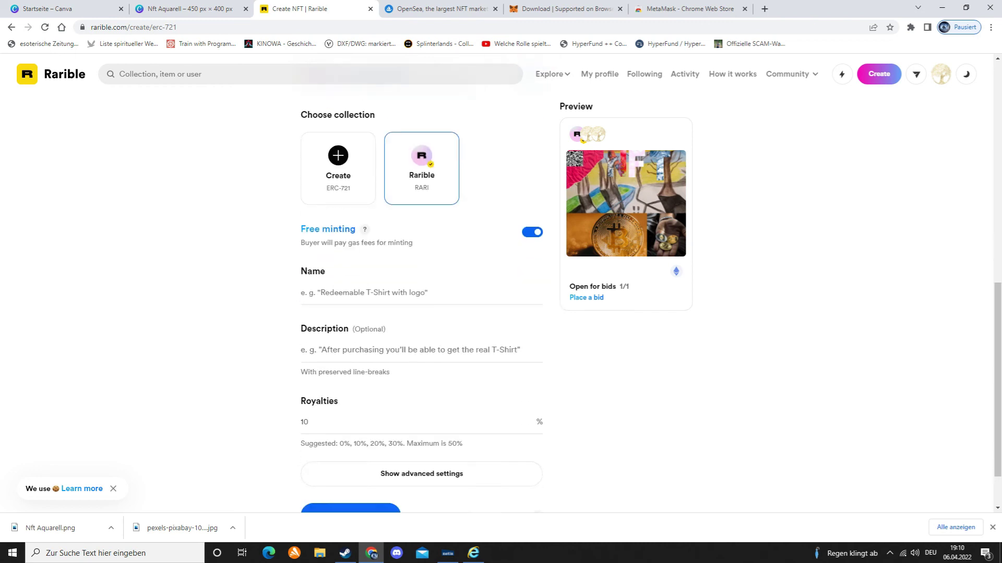
click(301, 291)
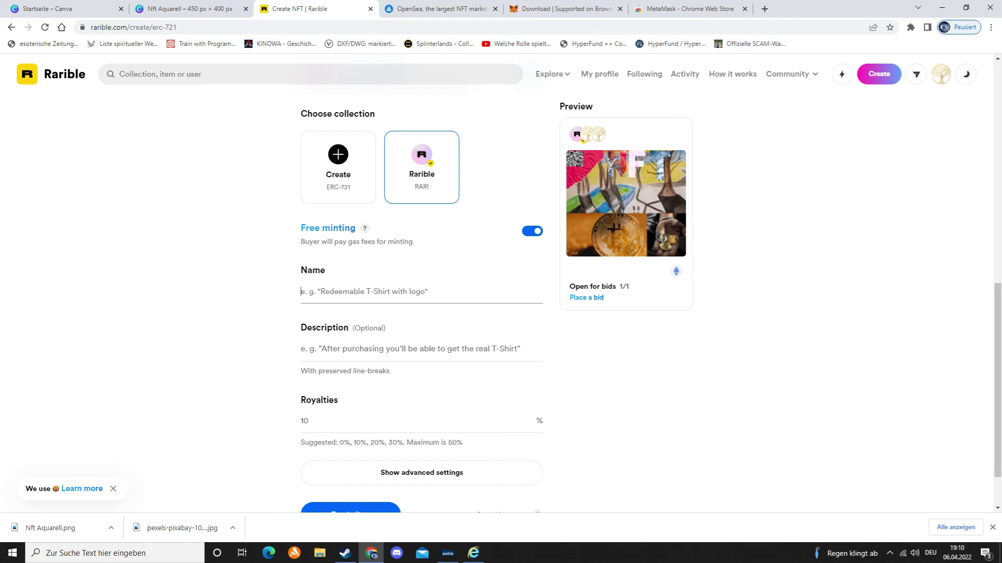
text(NFT)
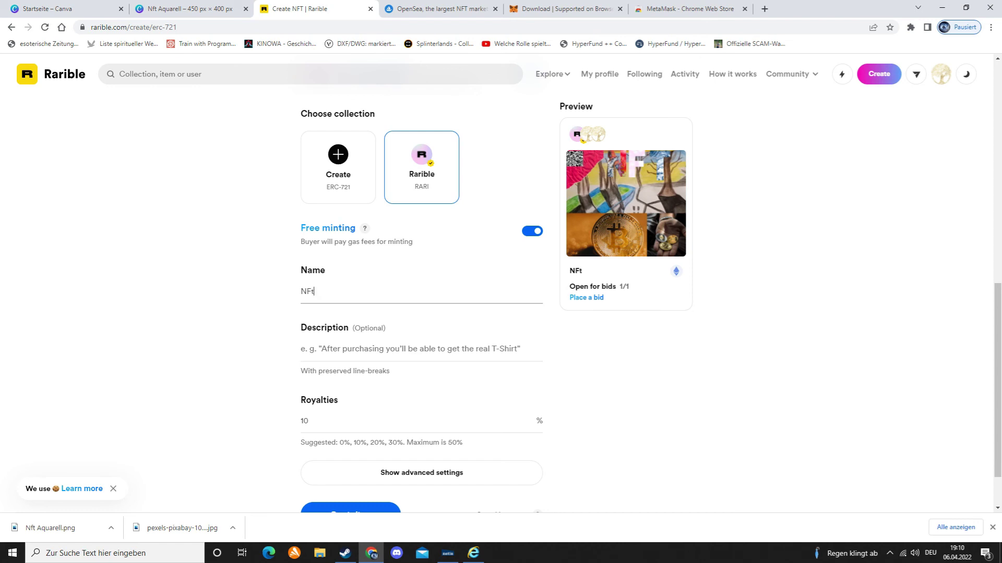
text(T Collection Foret)
key(BackSpace)
text(st)
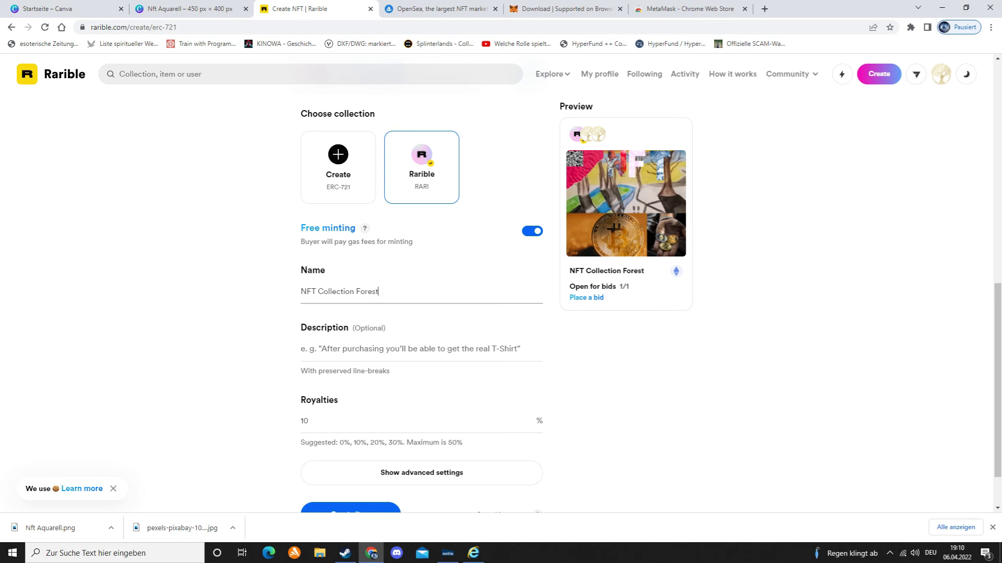
- Enter the item description "This is a tutorial NFT from my youtube video."
click(302, 348)
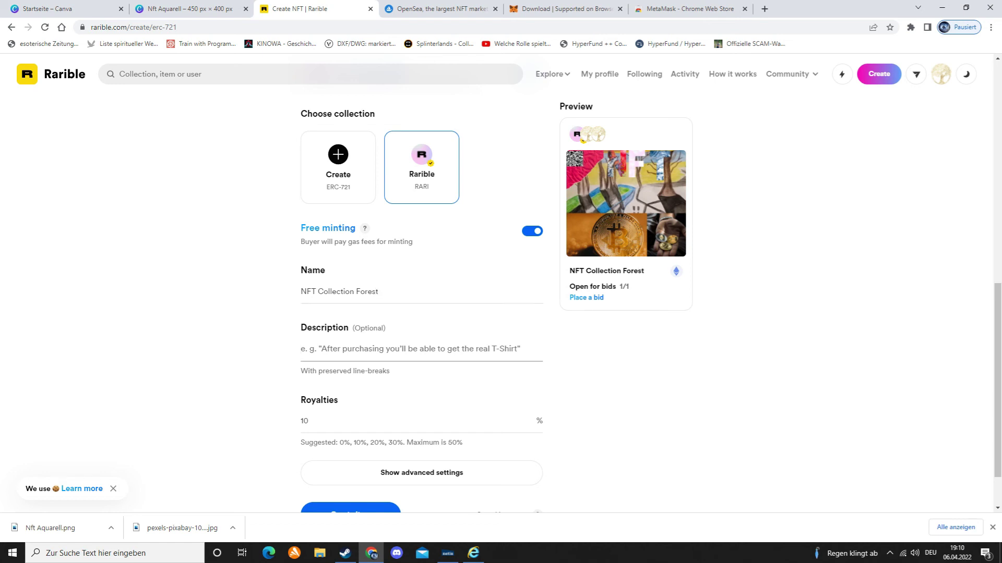
scroll(302, 348, down, 1)
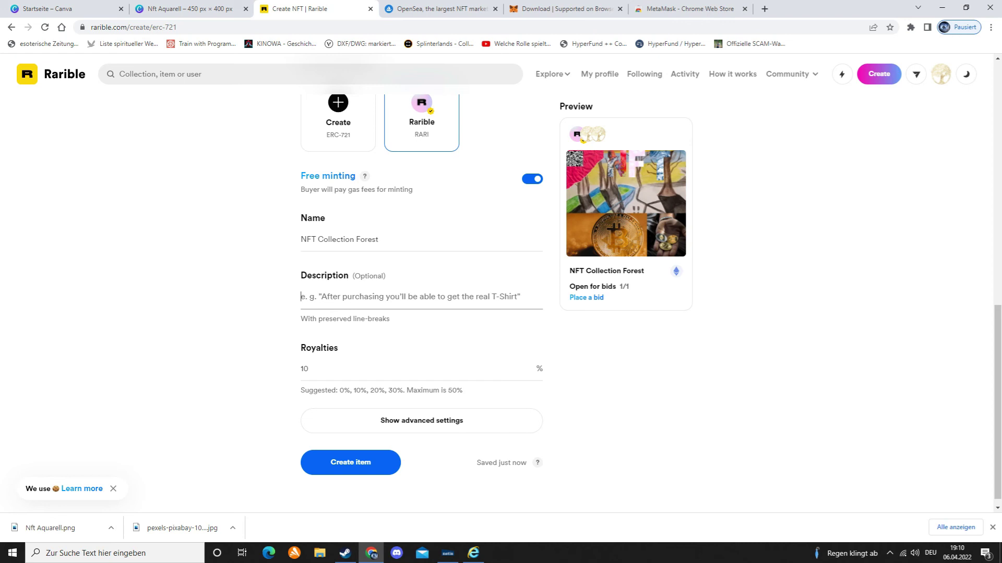
text(Thus)
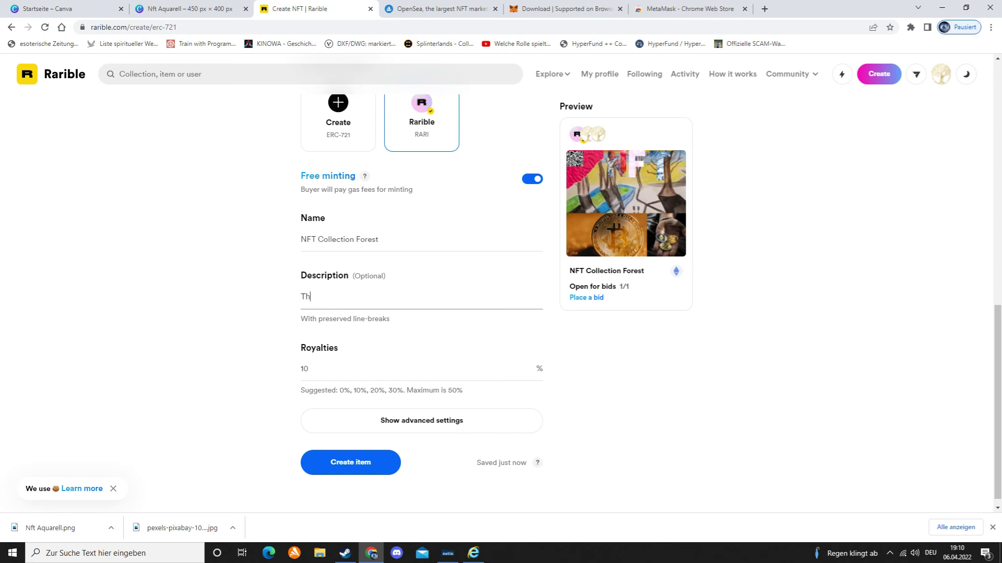
key(BackSpace)
text(is )
text(is a f)
text(ores)
key(BackSpace)
key(BackSpace)
key(BackSpace)
key(BackSpace)
key(BackSpace)
text(tuto)
key(BackSpace)
key(BackSpace)
text(to)
key(BackSpace)
key(BackSpace)
text(orial NFT from my yout)
key(BackSpace)
key(BackSpace)
key(BackSpace)
key(BackSpace)
key(BackSpace)
key(BackSpace)
key(BackSpace)
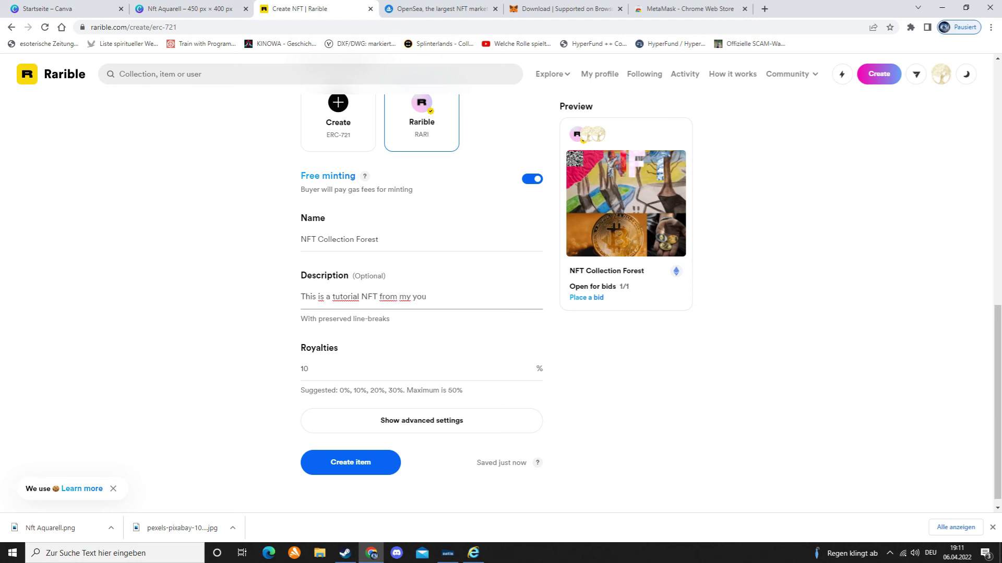
text(my youtube video)
key(BackSpace)
- Set the item's royalties to 20%
scroll(422, 292, down, 1)
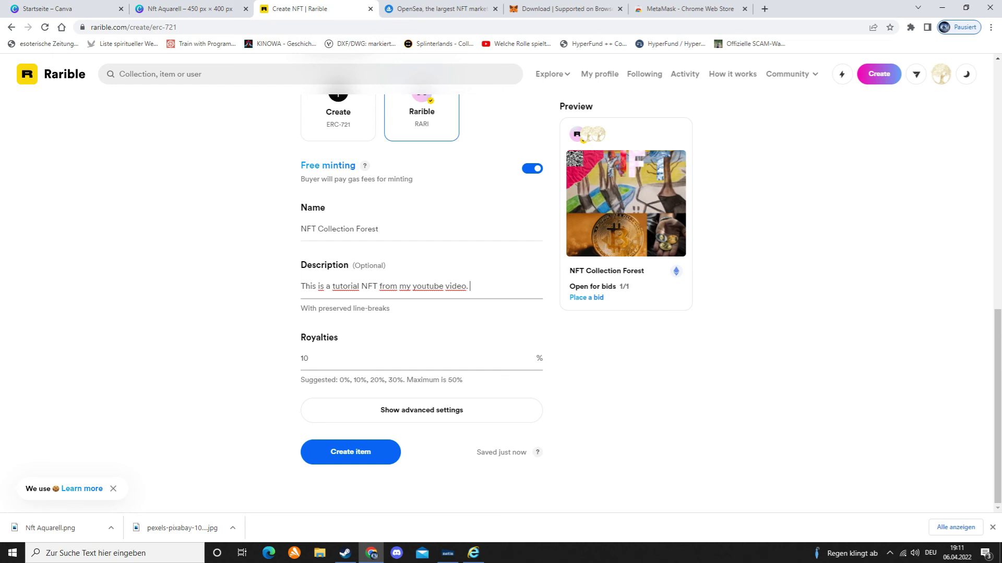
scroll(422, 292, up, 1)
scroll(421, 293, down, 1)
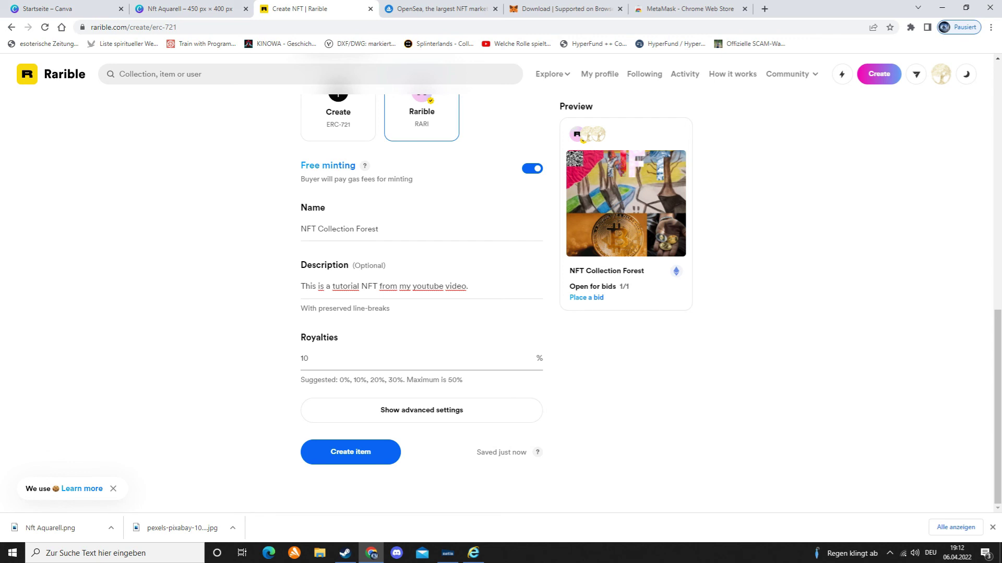
key(ctrl+a)
key(BackSpace)
text(20)
- Review the form, create the item, and sign its Mint721 and put-on-sale requests in MetaMask
scroll(421, 282, up, 6)
scroll(422, 282, down, 6)
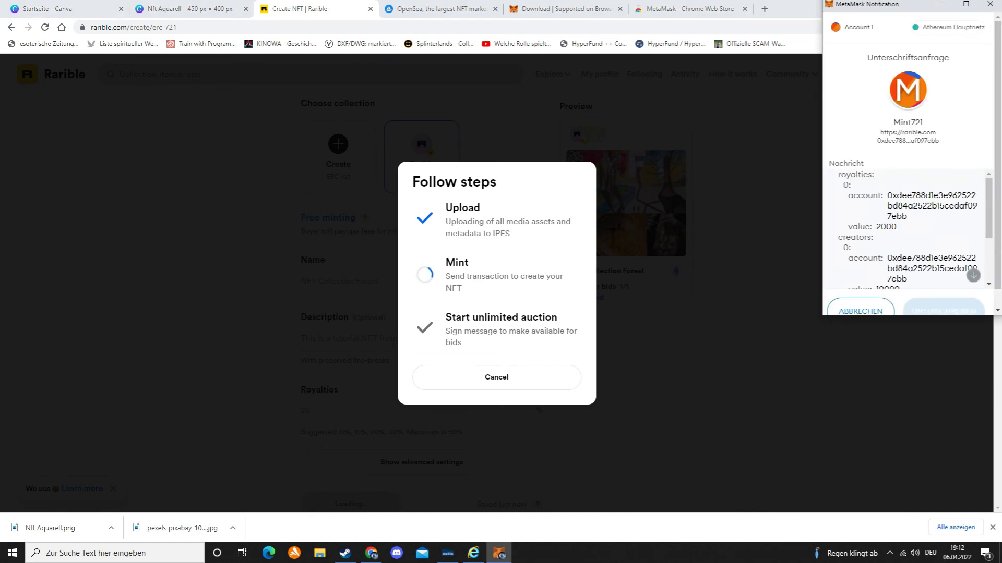
scroll(908, 229, down, 3)
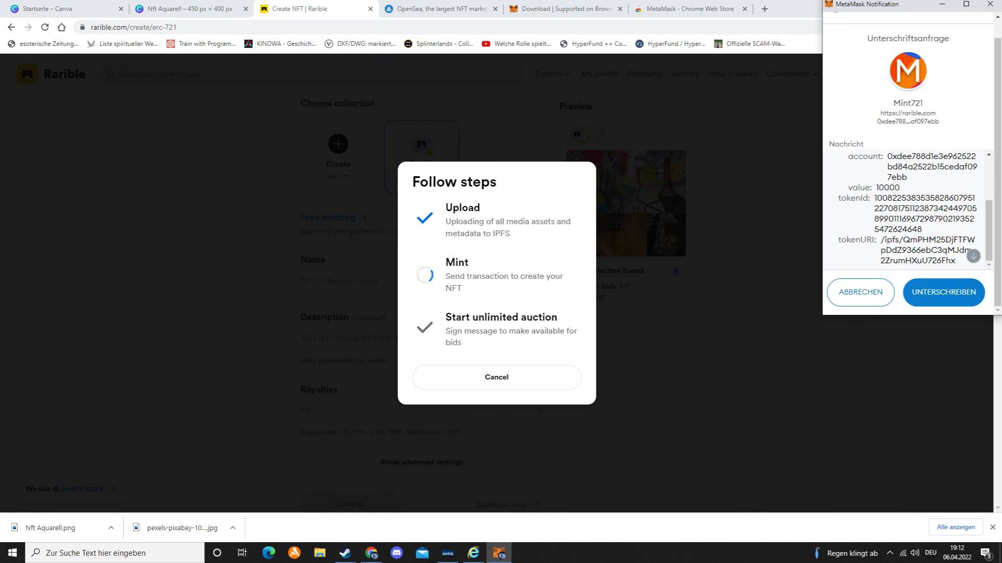
scroll(908, 209, up, 3)
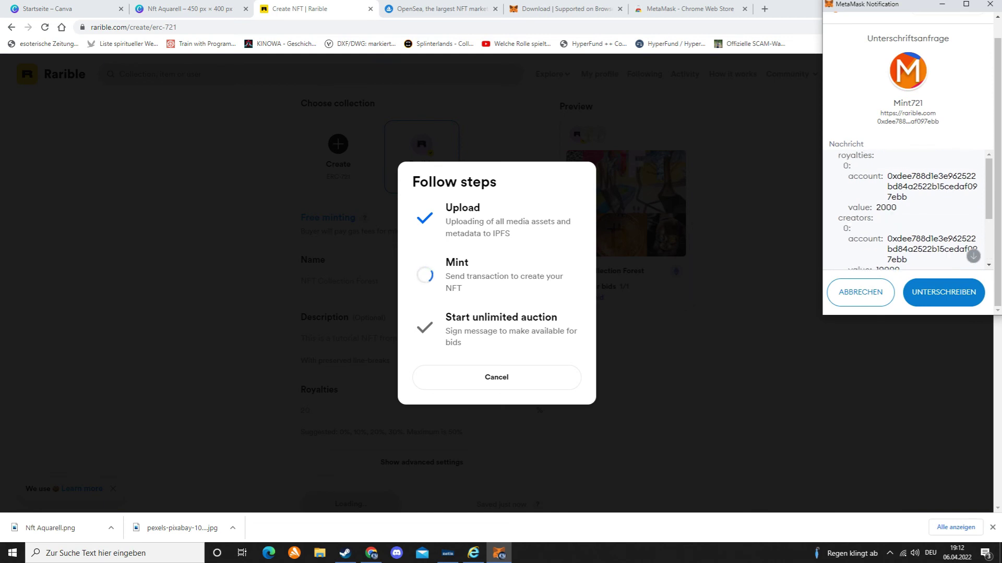
scroll(908, 208, down, 3)
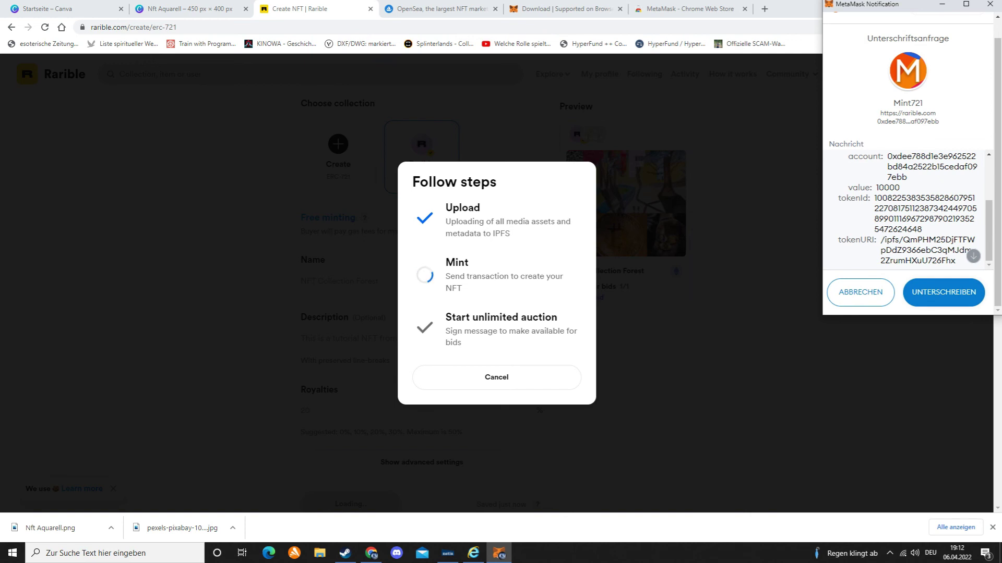
click(943, 293)
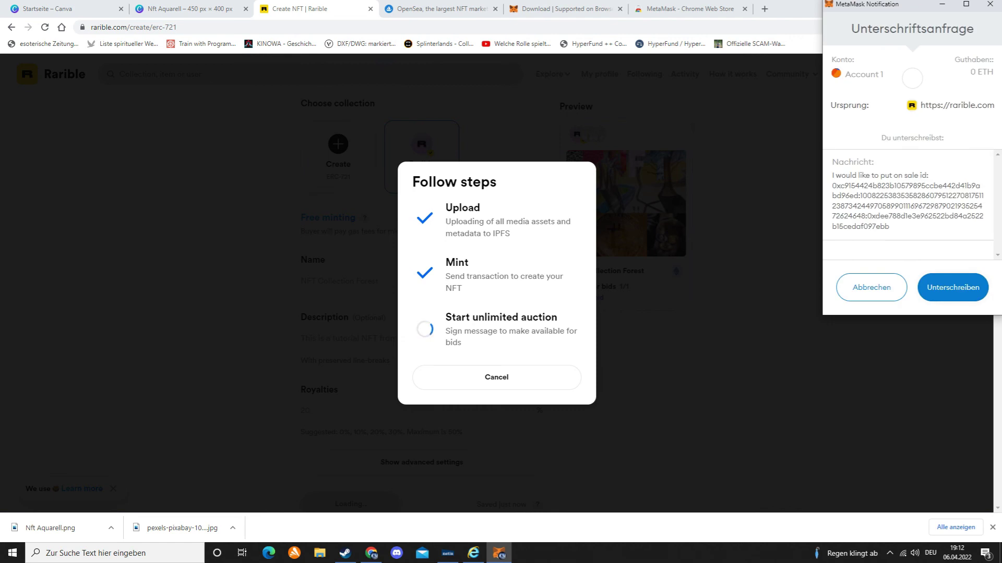
key(Return)
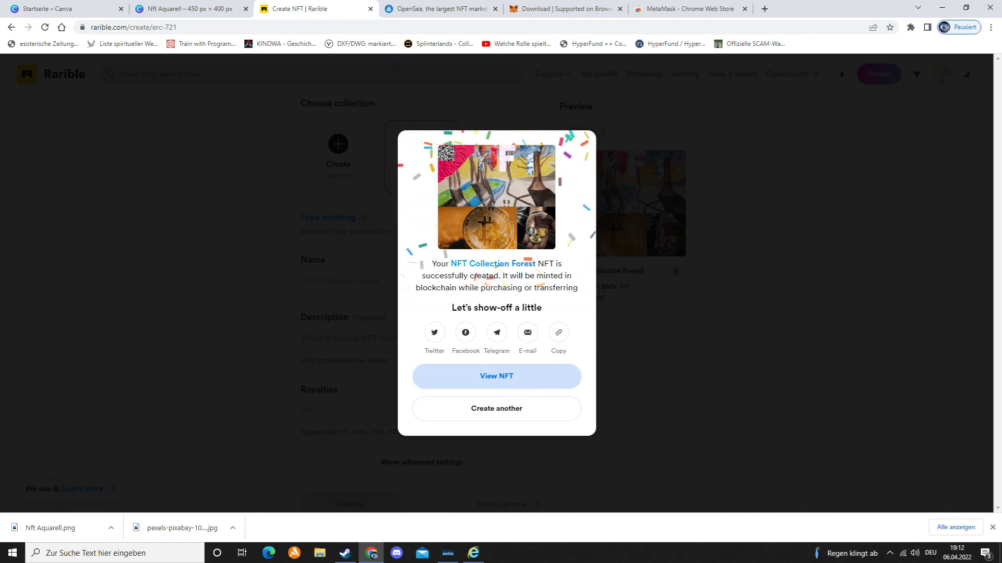
- Leave the creation confirmation, browse the profile's owned NFTs and examine the details of Charmeleon mystical forest
click(496, 376)
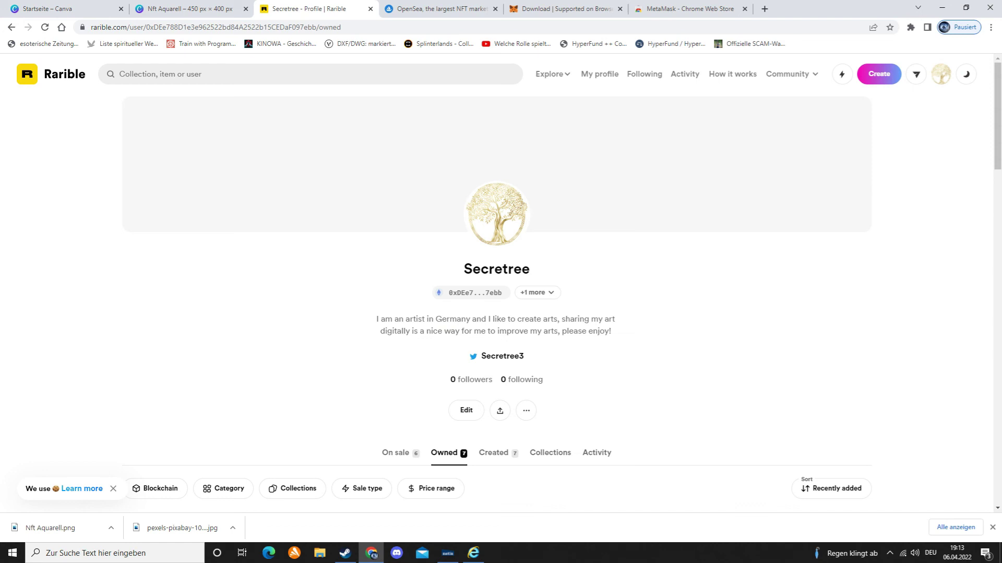
scroll(500, 302, down, 4)
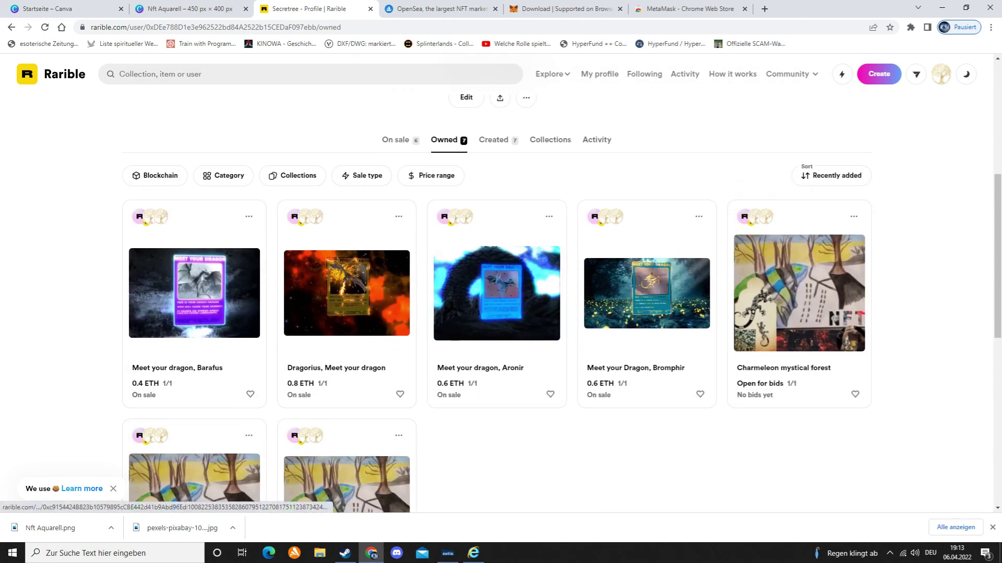
click(799, 293)
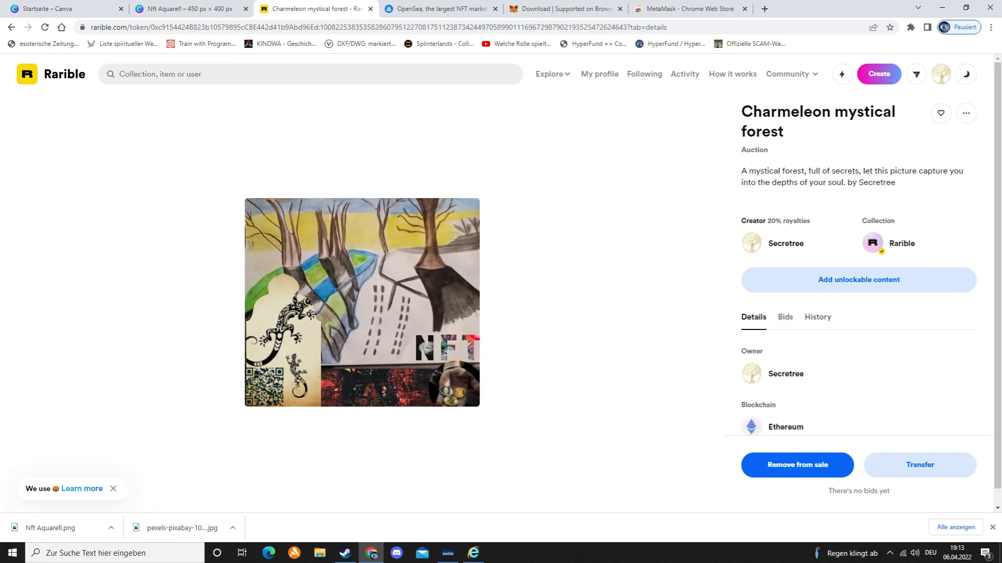
scroll(858, 281, down, 1)
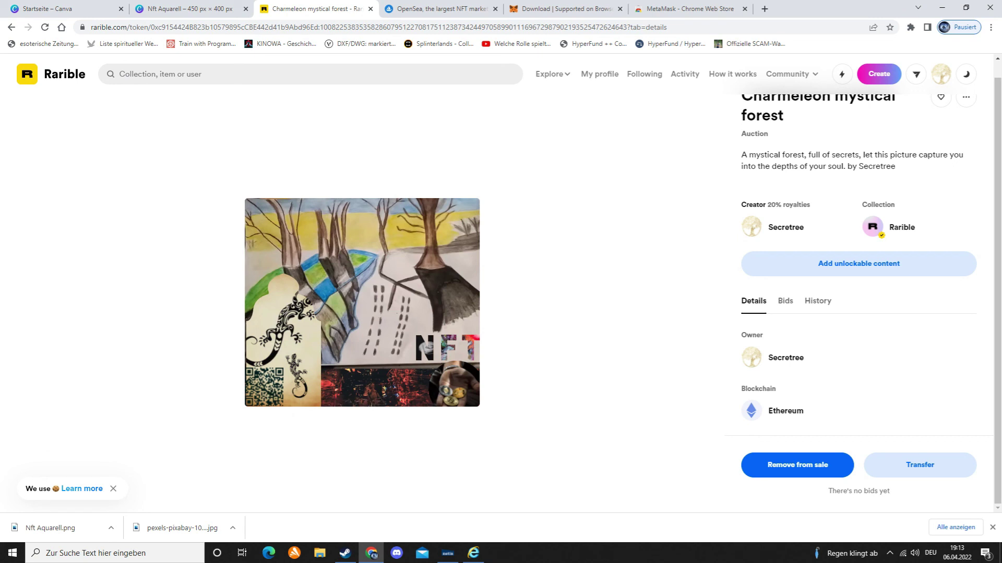
scroll(858, 281, up, 1)
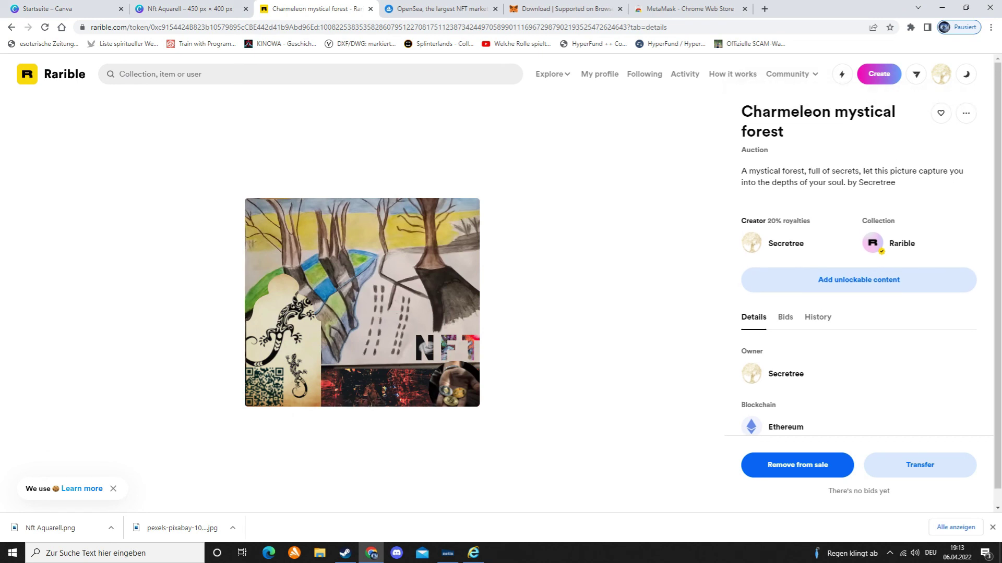